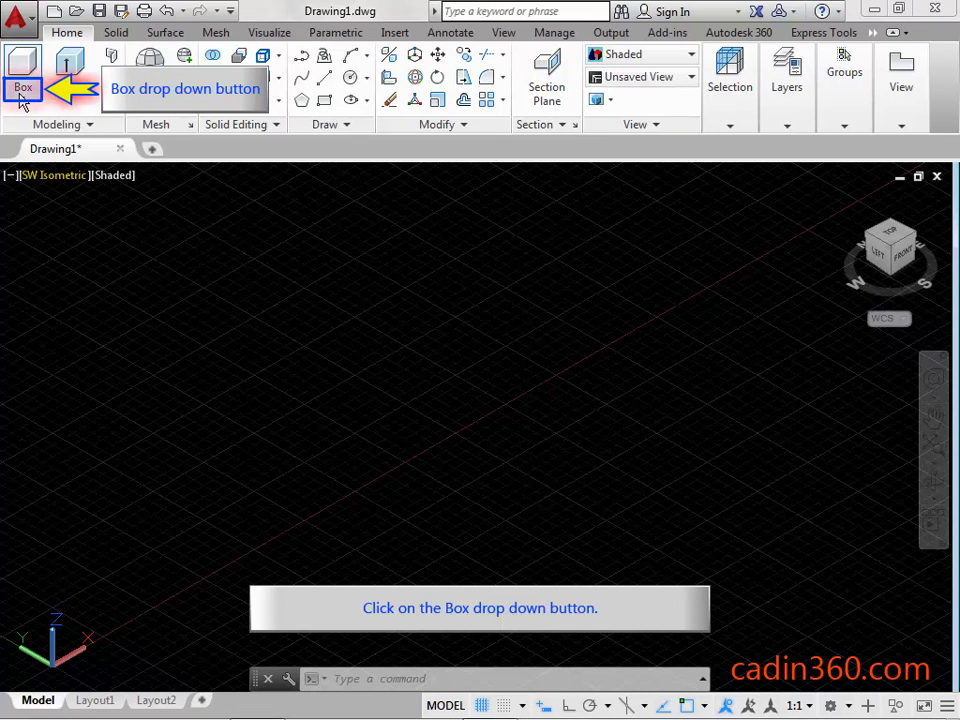
# Step: Start the Cylinder command from the Modeling panel's Box drop-down
pyautogui.click(21, 100)
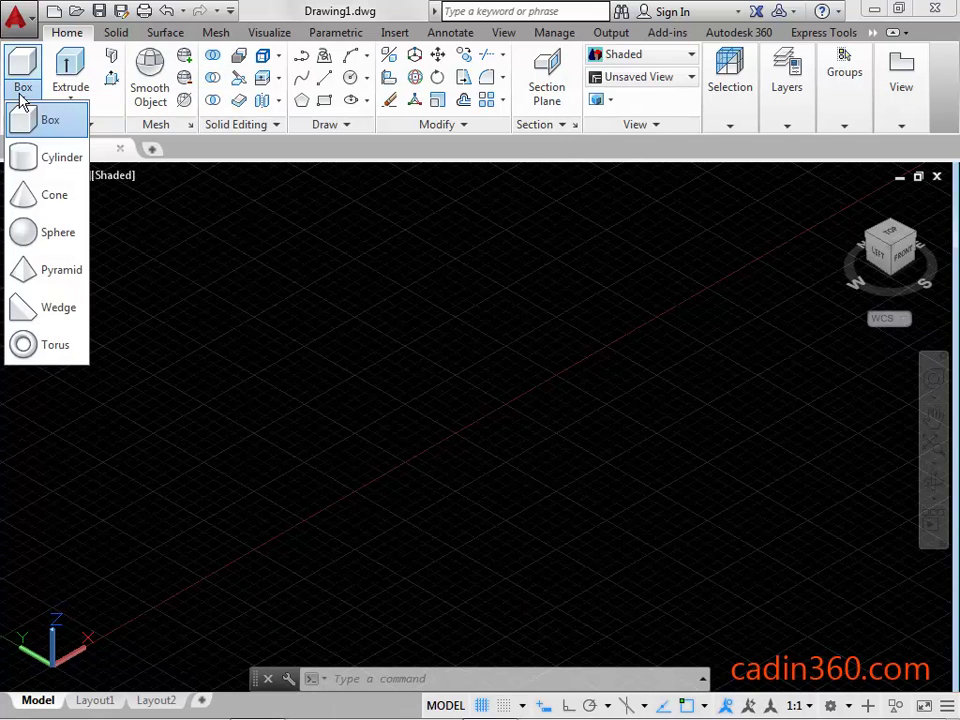
pyautogui.click(62, 160)
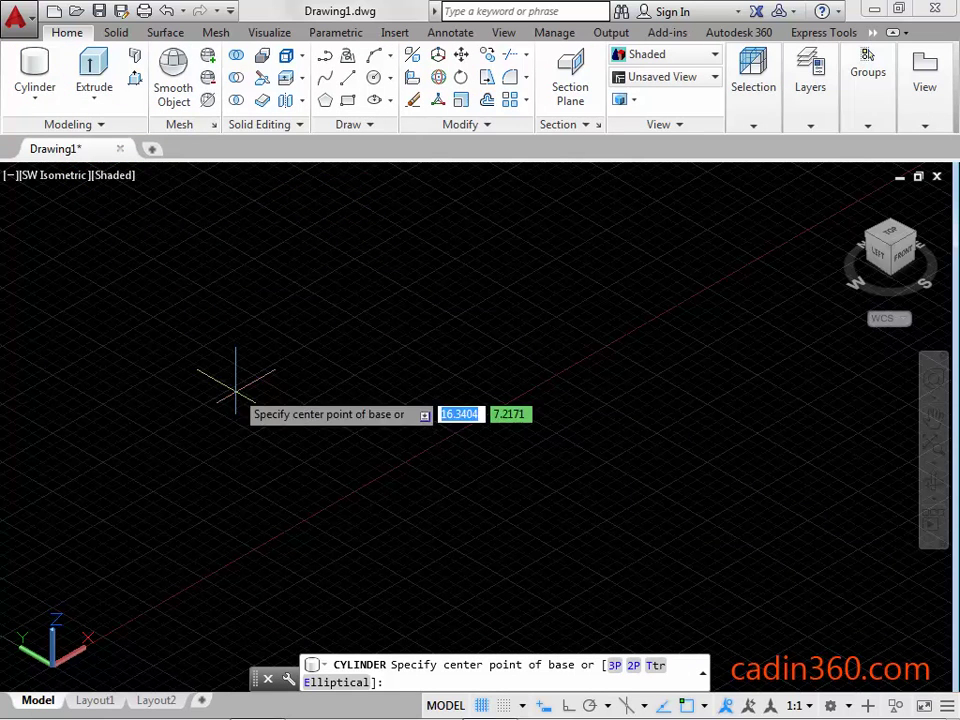
# Step: Pick a base centre and draw a cylinder with radius 4 and height 10
pyautogui.click(364, 508)
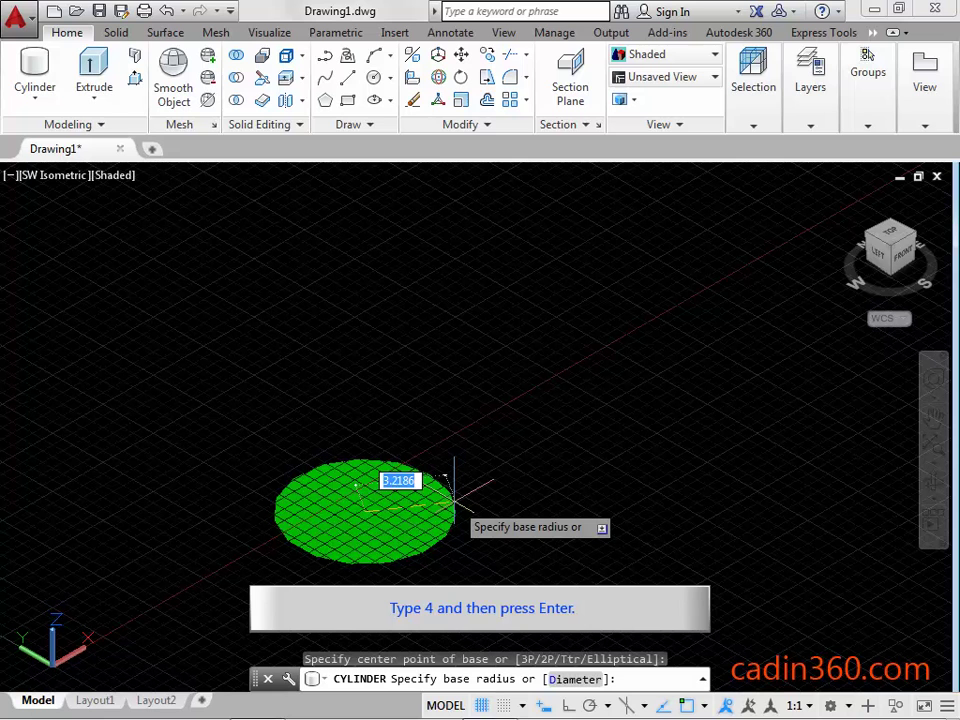
pyautogui.write('4')
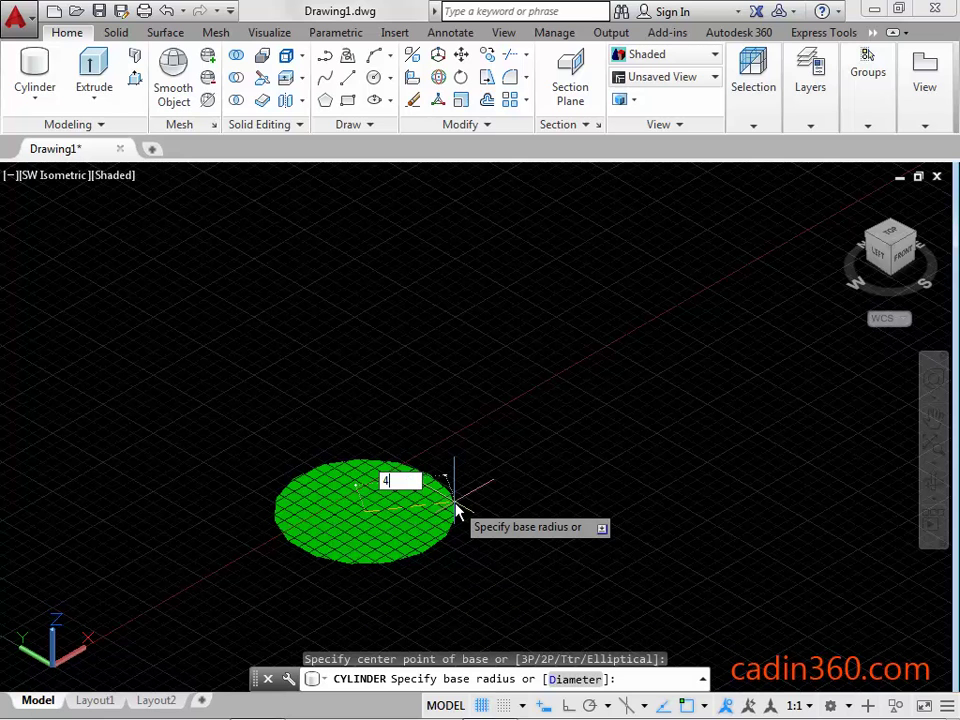
pyautogui.press('Return')
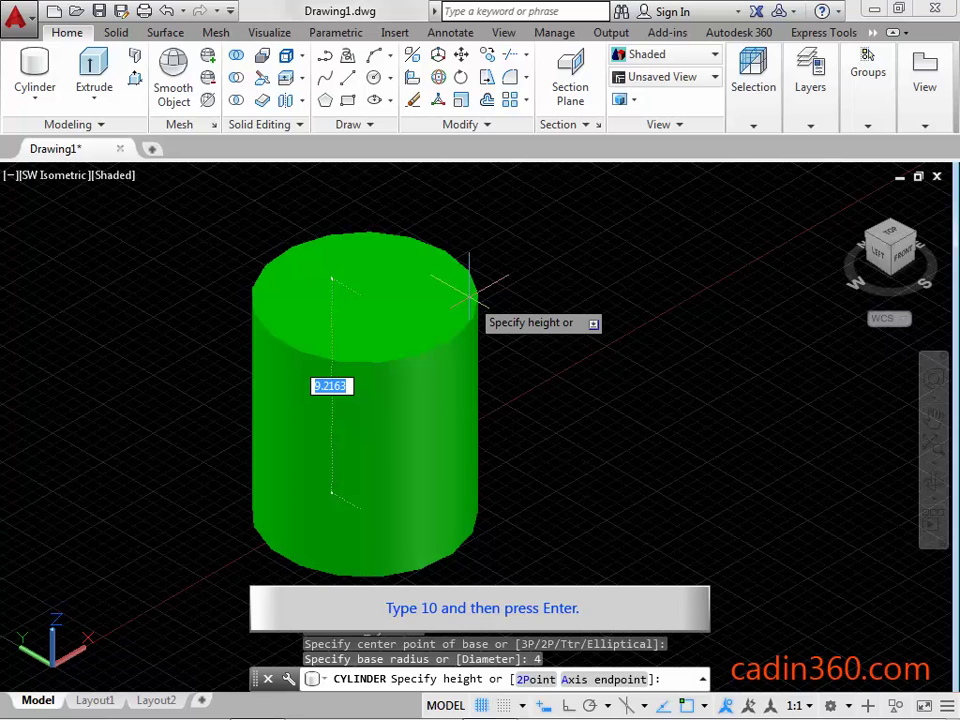
pyautogui.write('10')
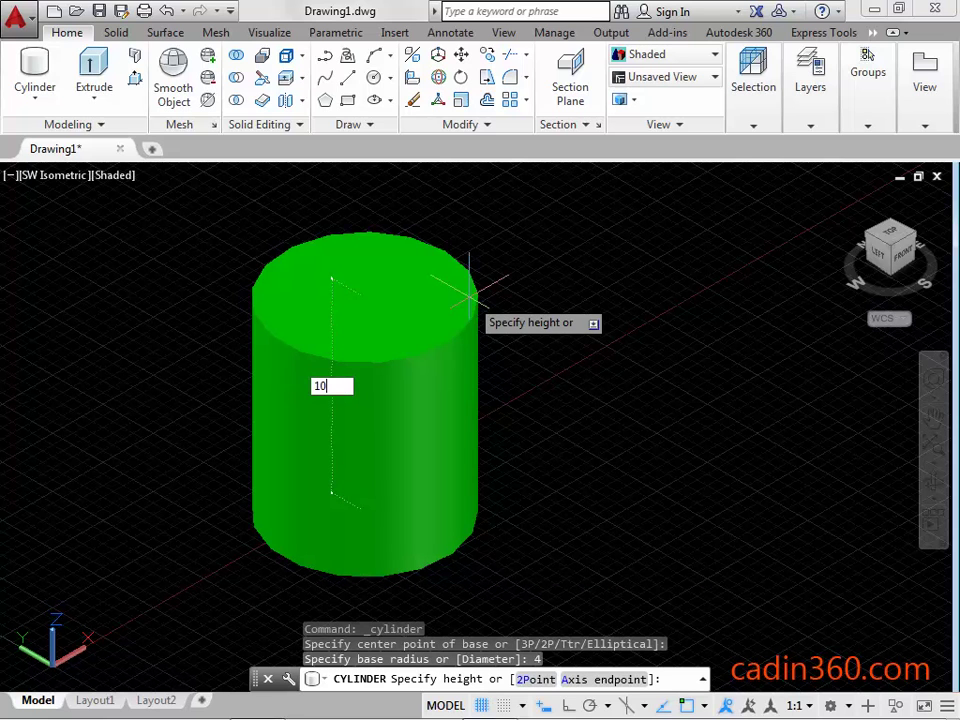
pyautogui.press('Return')
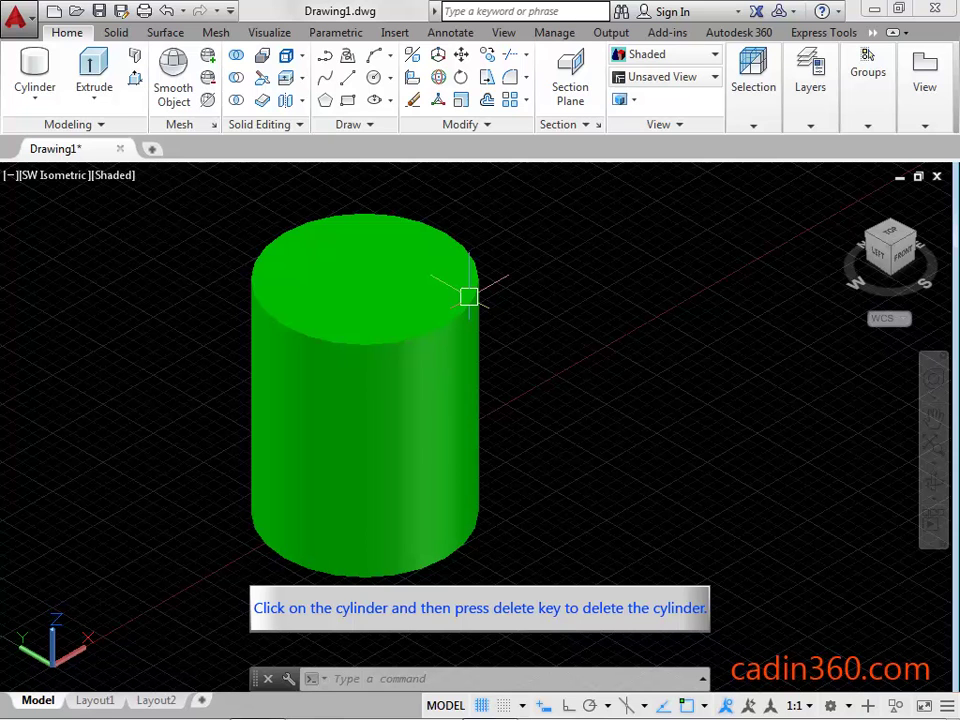
# Step: Select the radius-4 cylinder and delete it
pyautogui.click(469, 297)
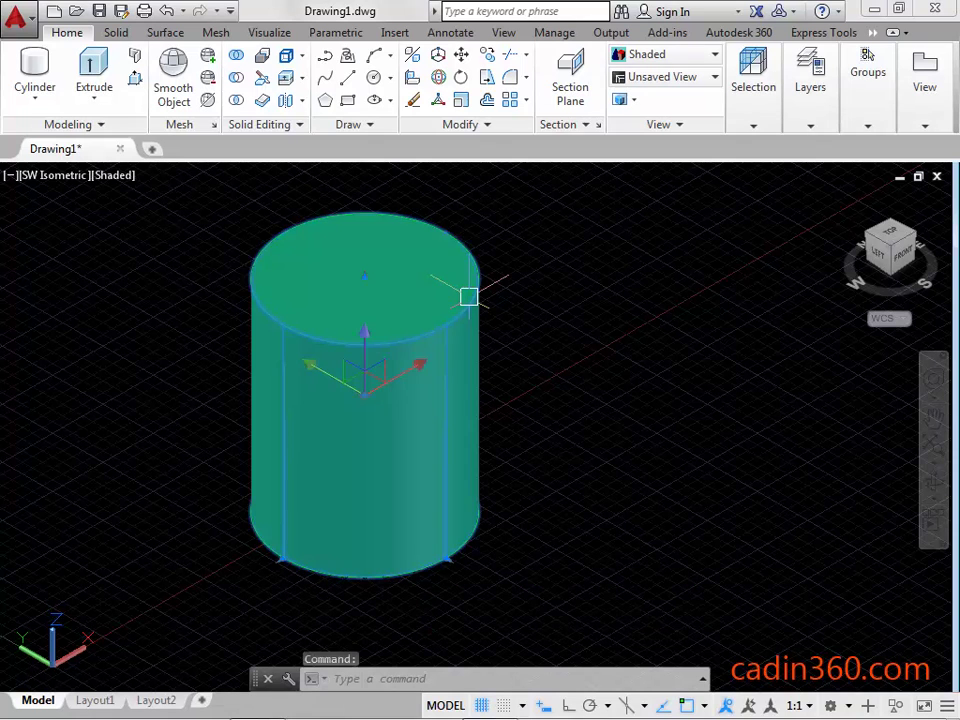
pyautogui.press('Delete')
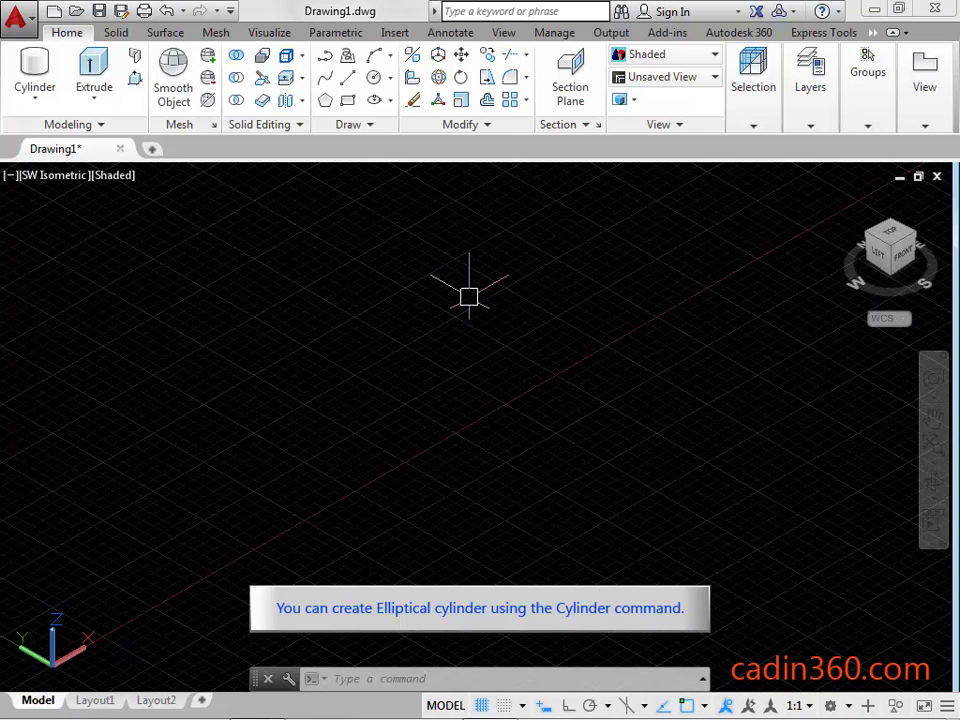
# Step: Start a new cylinder and choose the Elliptical (E) base option
pyautogui.click(33, 75)
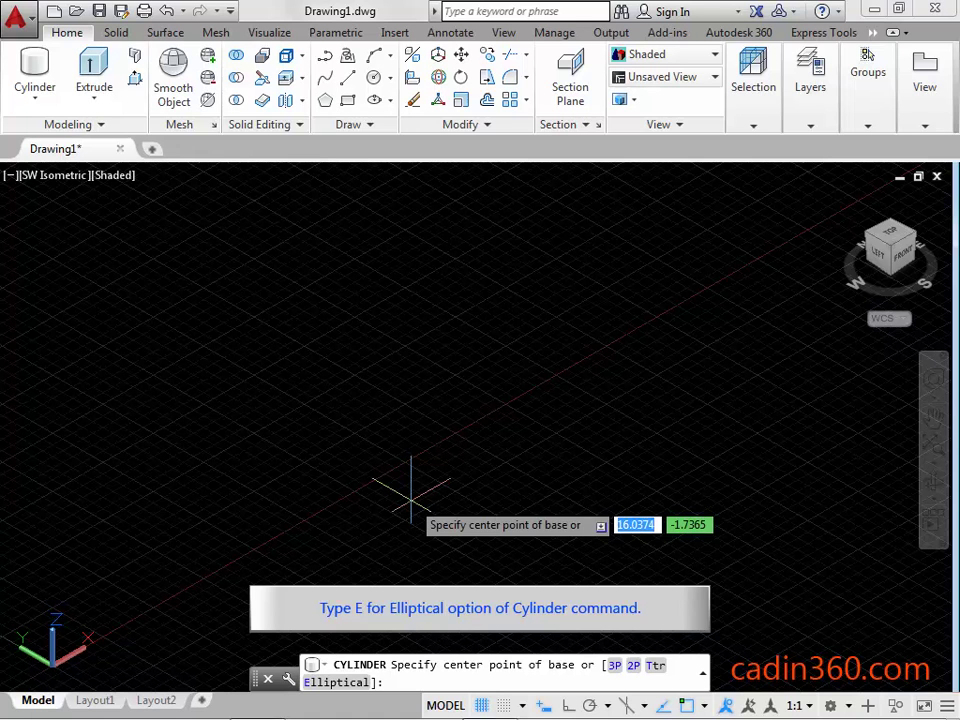
pyautogui.write('E')
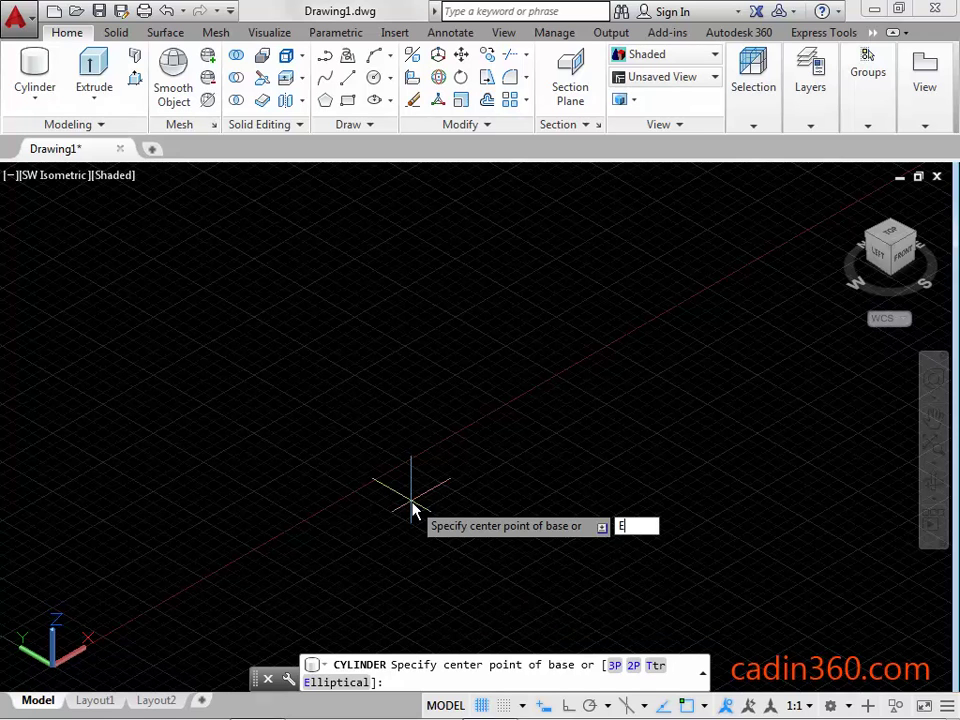
pyautogui.press('Return')
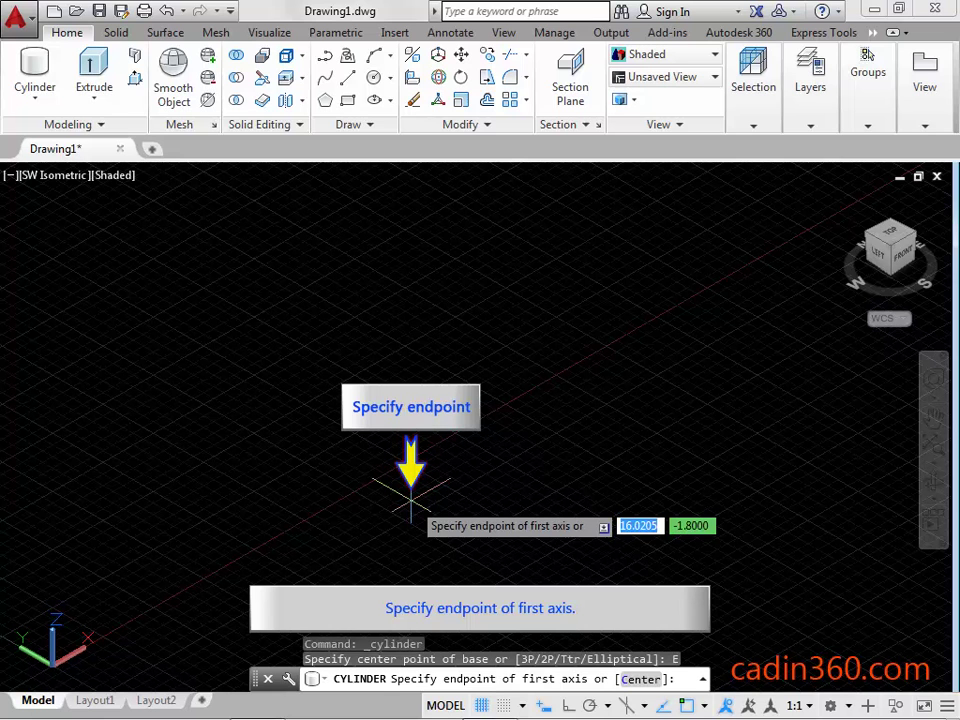
# Step: Define the elliptical base by its two axes and give the cylinder height 11
pyautogui.click(411, 492)
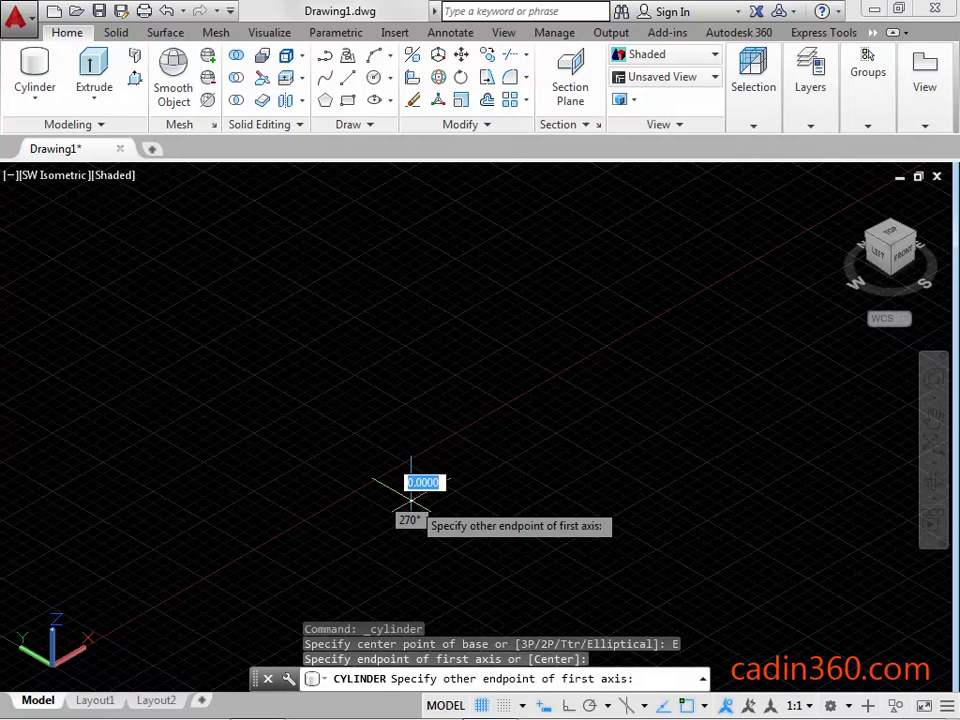
pyautogui.click(567, 462)
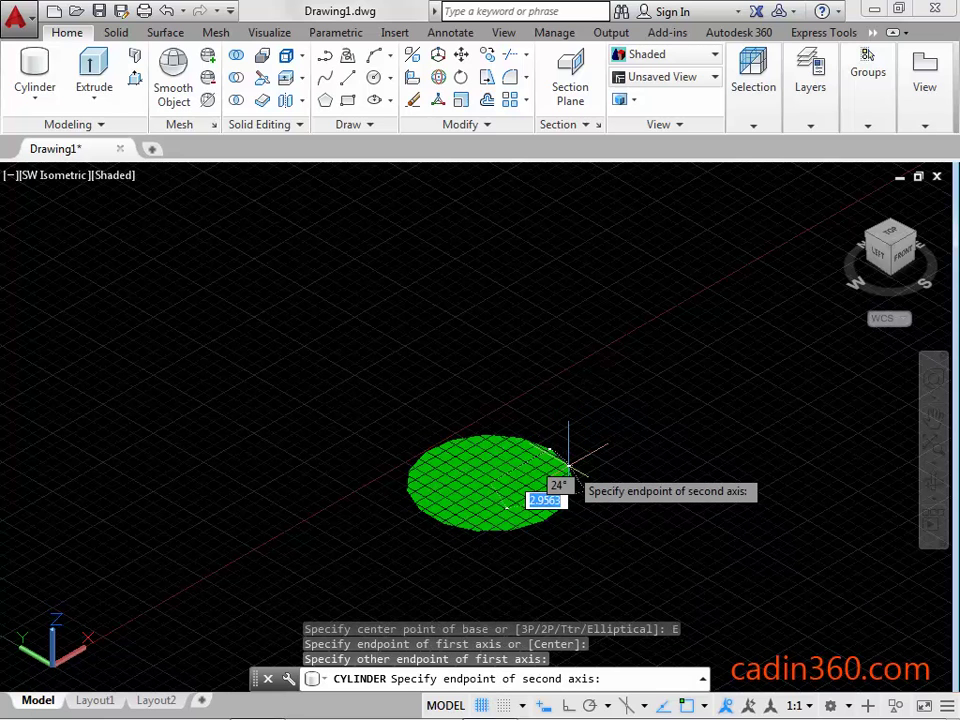
pyautogui.click(572, 399)
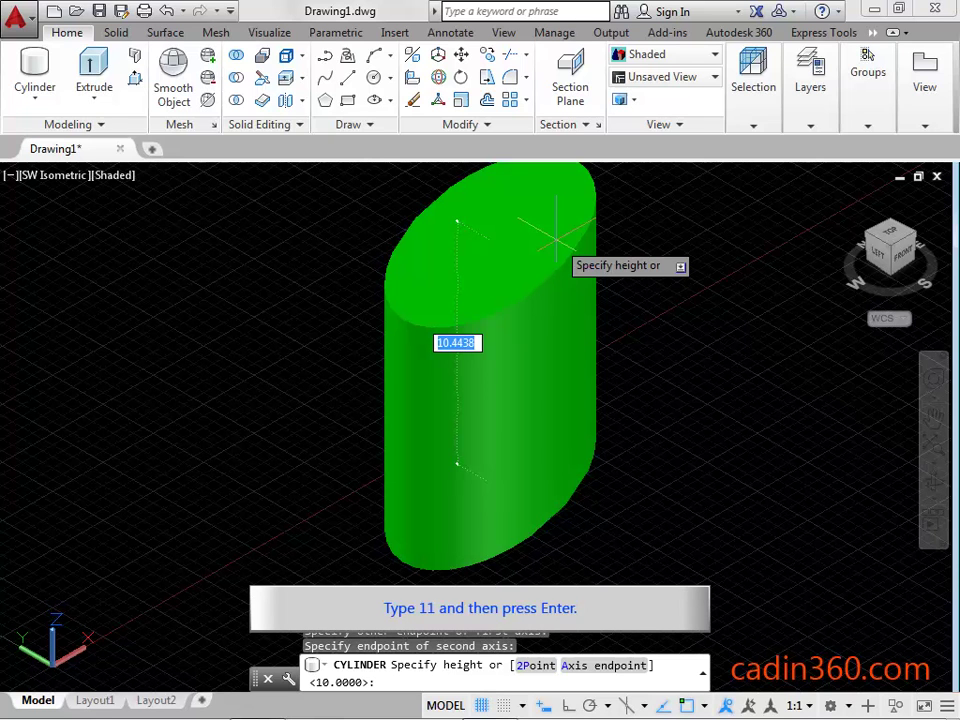
pyautogui.write('11')
pyautogui.press('Return')
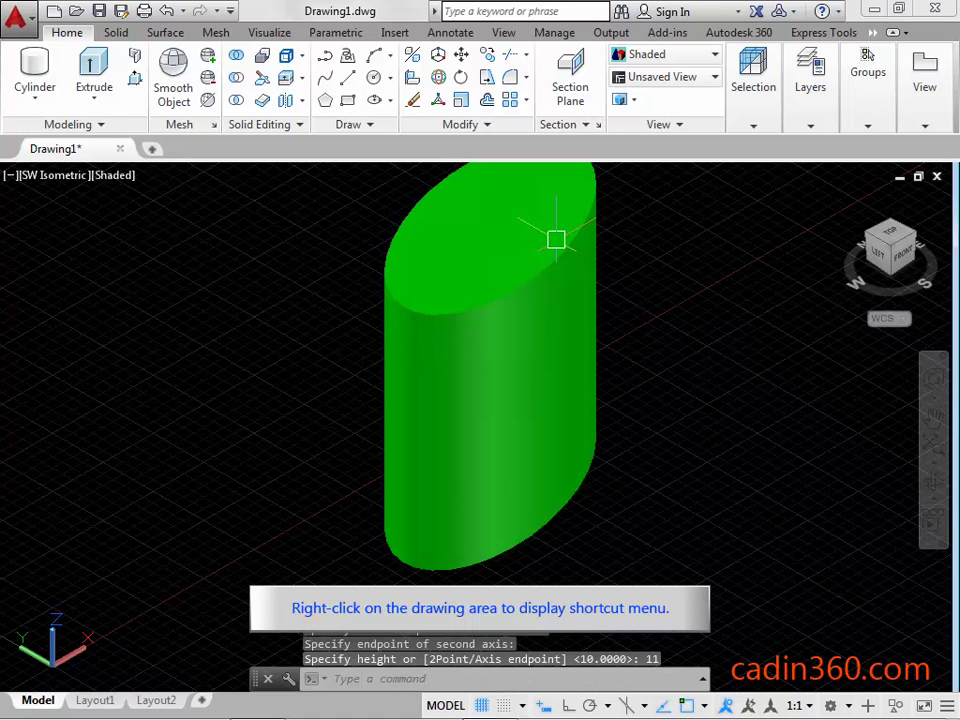
# Step: Zoom out via the right-click Zoom option so the elliptical cylinder looks smaller
pyautogui.rightClick(556, 240)
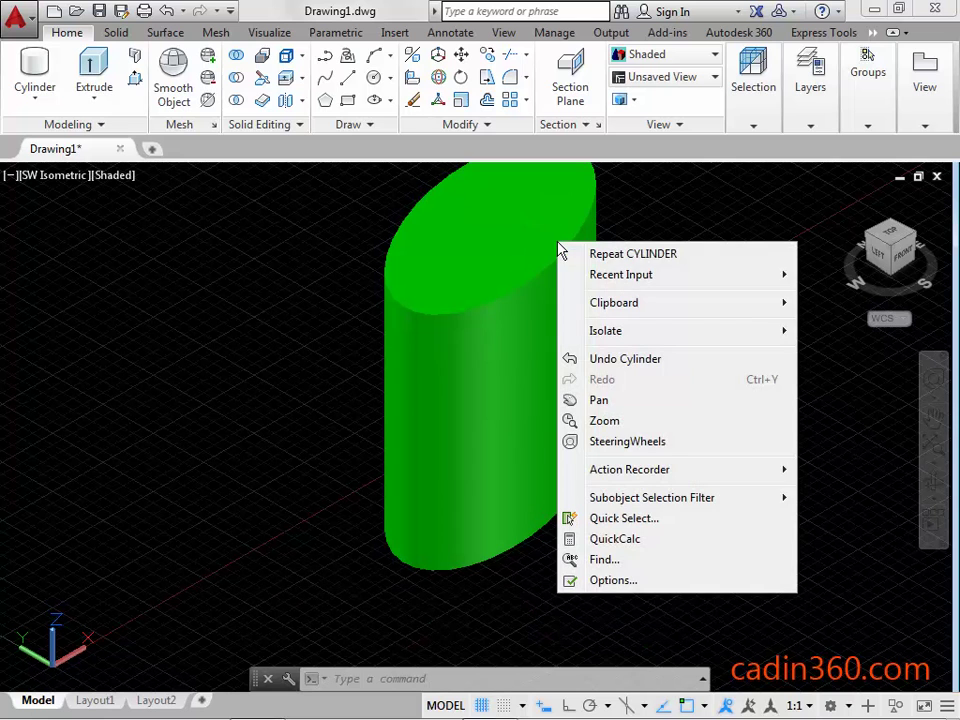
pyautogui.click(604, 421)
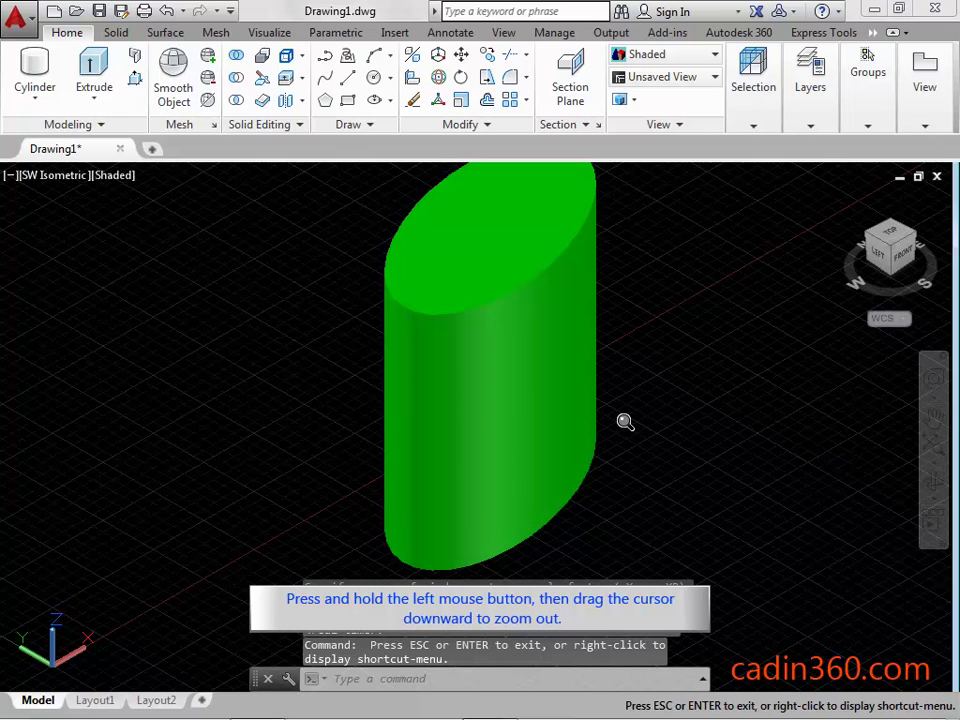
pyautogui.moveTo(625, 422); pyautogui.dragTo(633, 497)
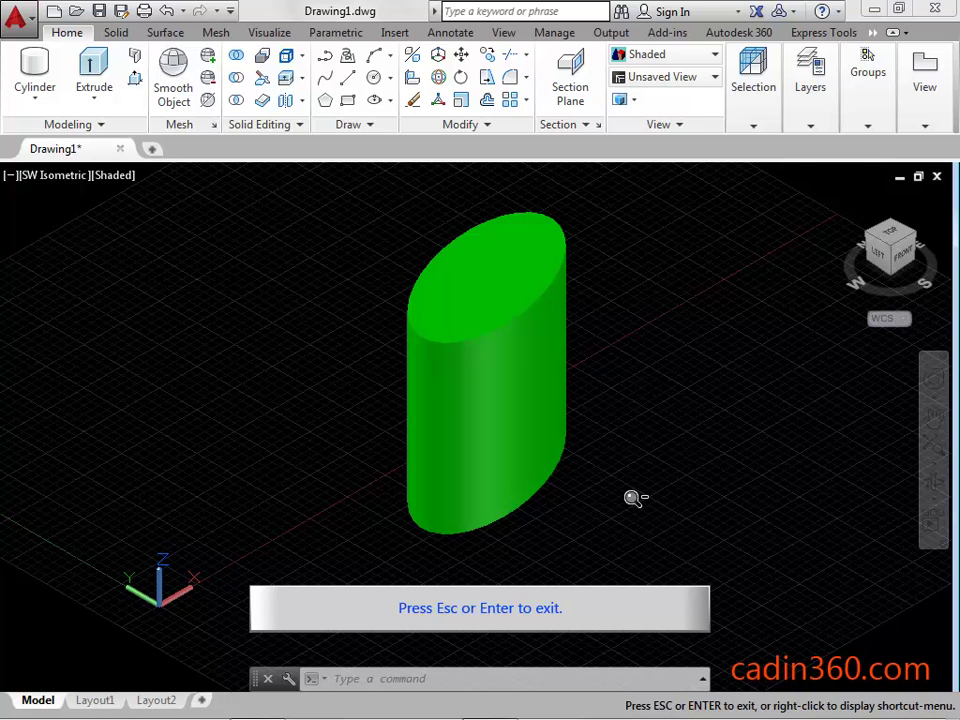
pyautogui.press('Escape')
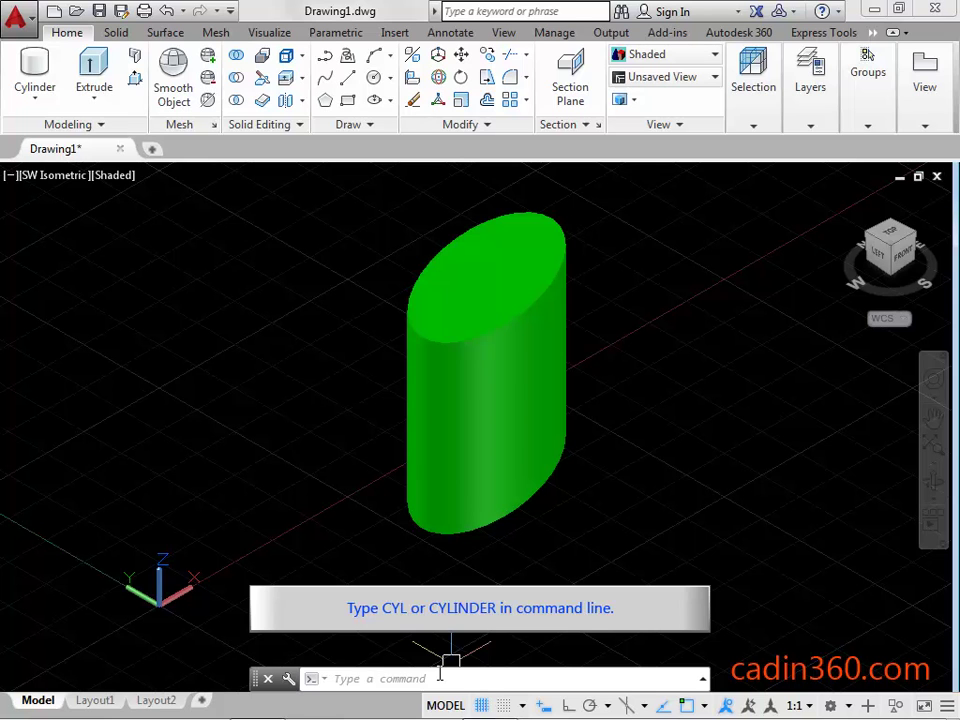
pyautogui.write('CYL')
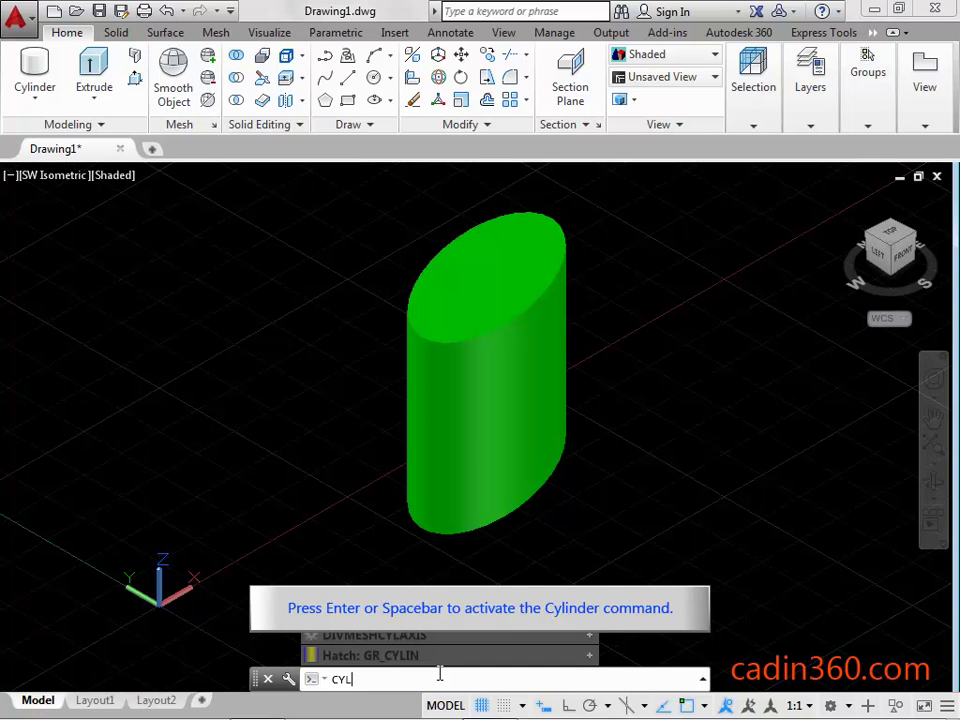
pyautogui.press('Return')
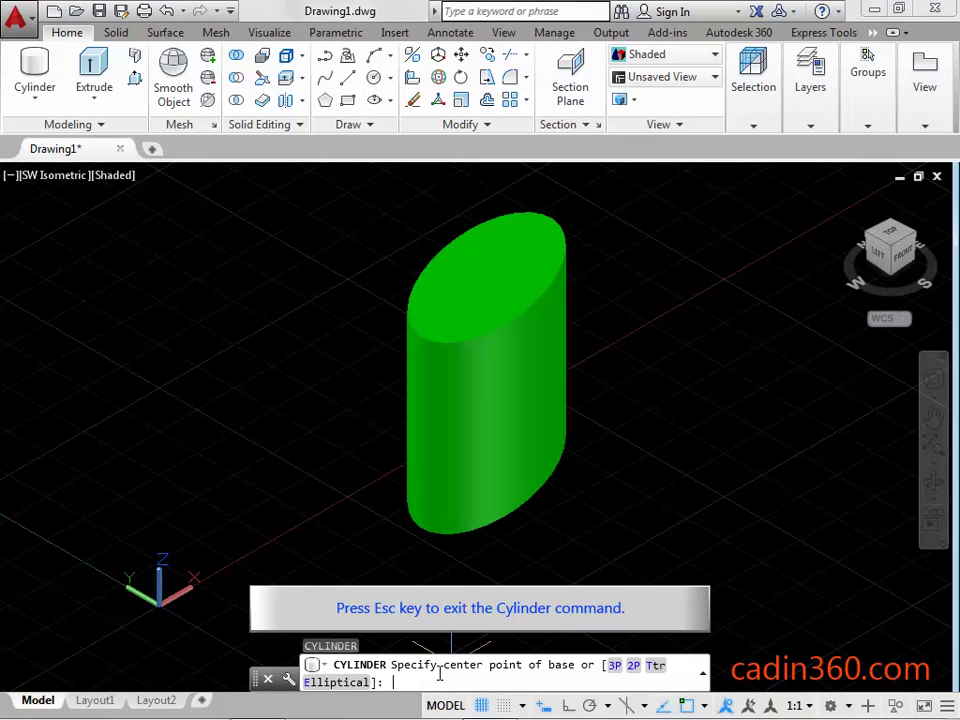
pyautogui.press('Escape')
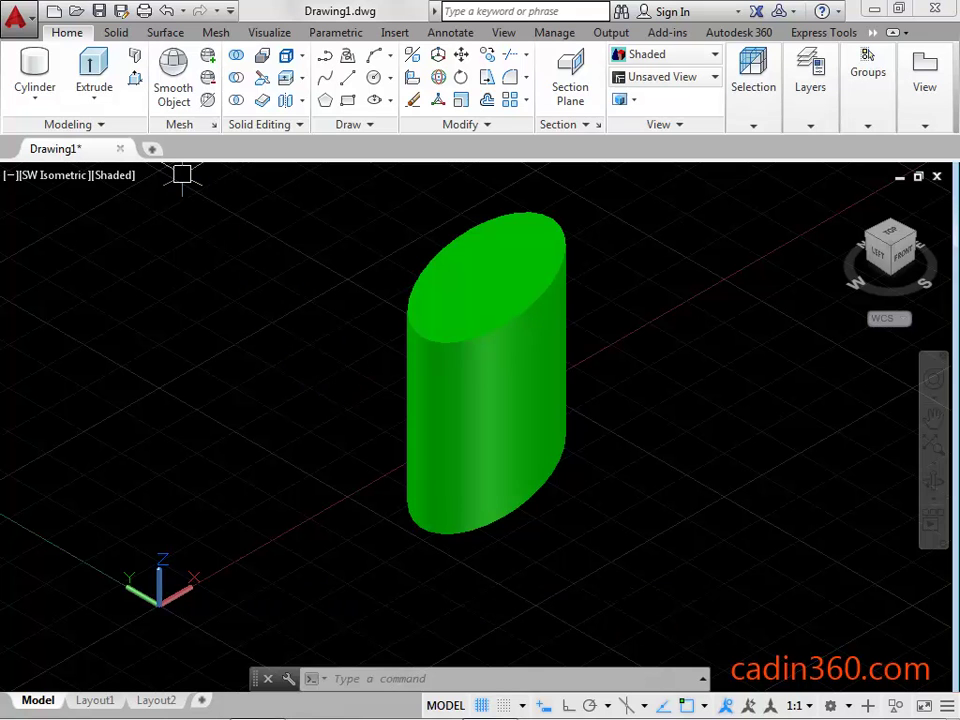
# Step: Switch to the Solid ribbon tab and enable Show Menu Bar from the Quick Access Toolbar
pyautogui.click(116, 33)
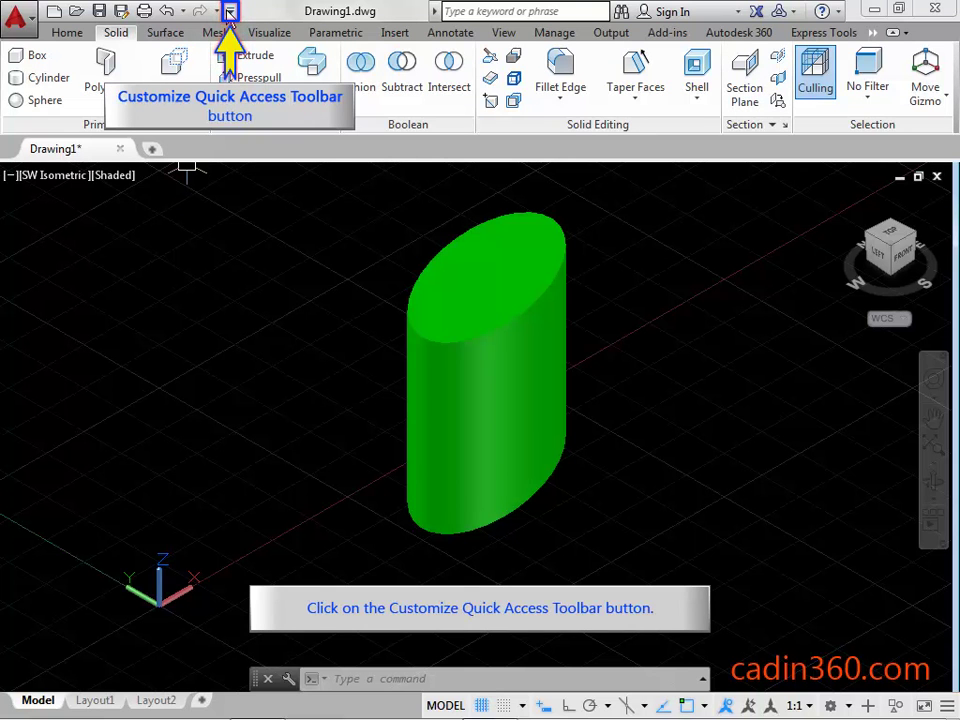
pyautogui.click(229, 12)
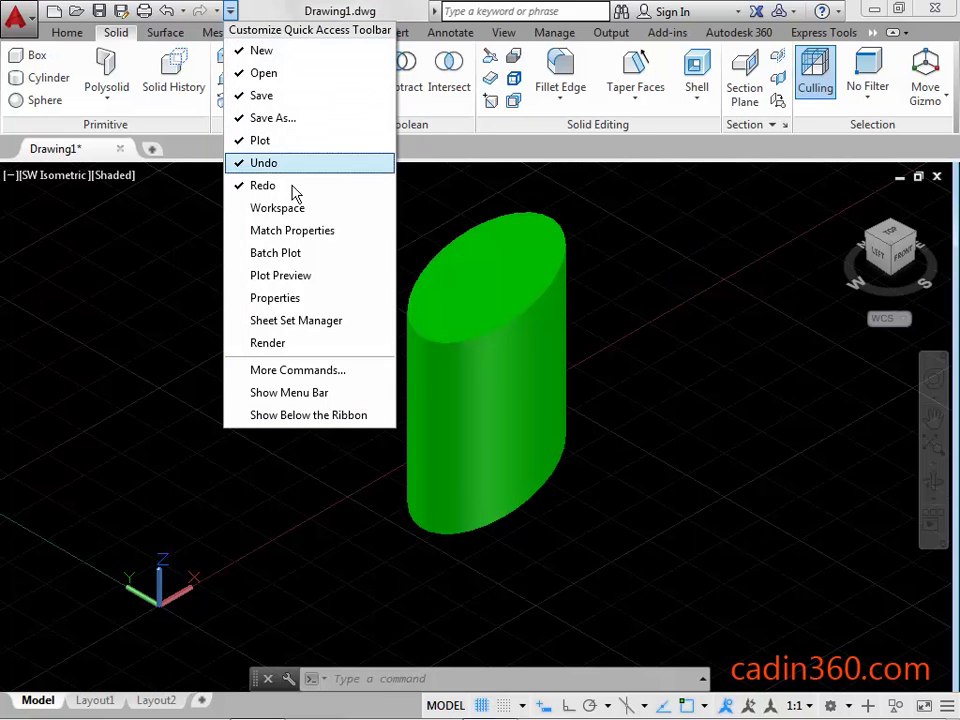
pyautogui.click(377, 400)
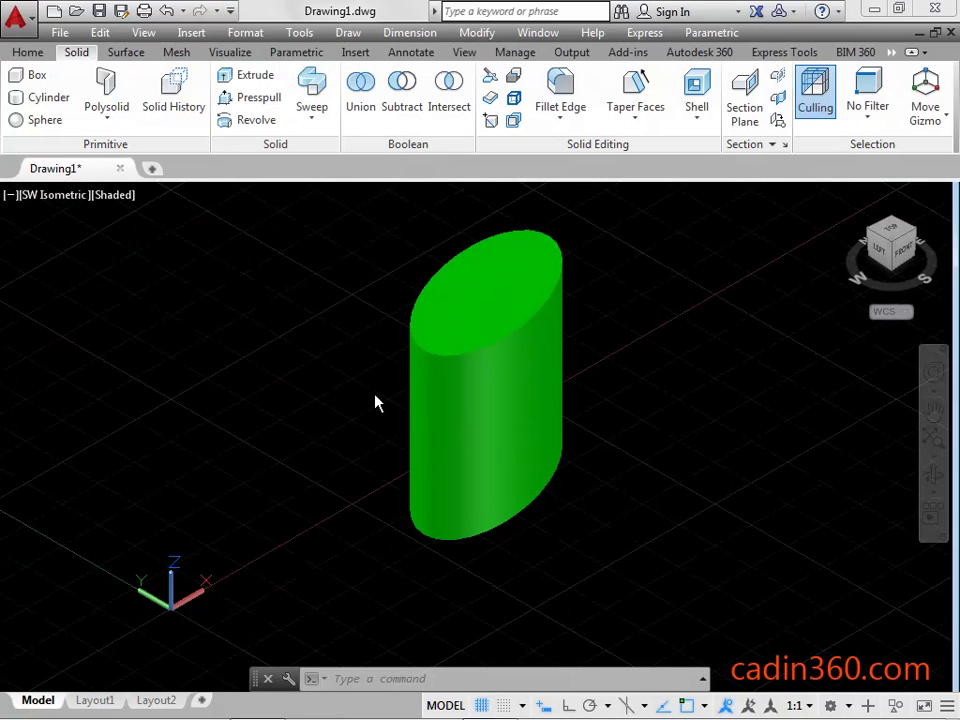
pyautogui.click(356, 42)
pyautogui.moveTo(366, 62)
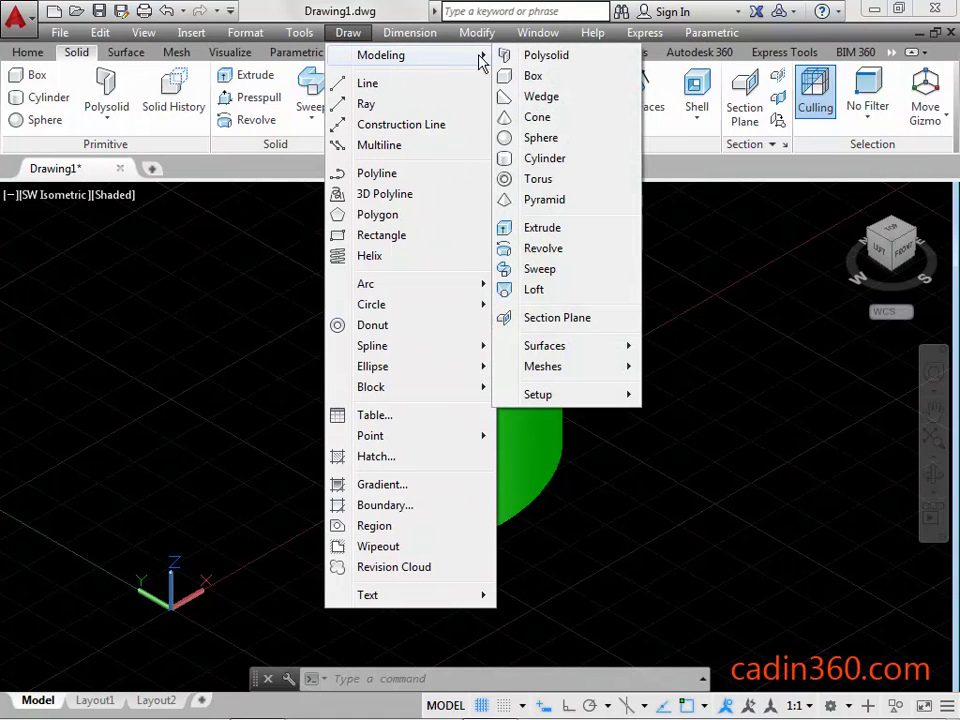
pyautogui.click(546, 159)
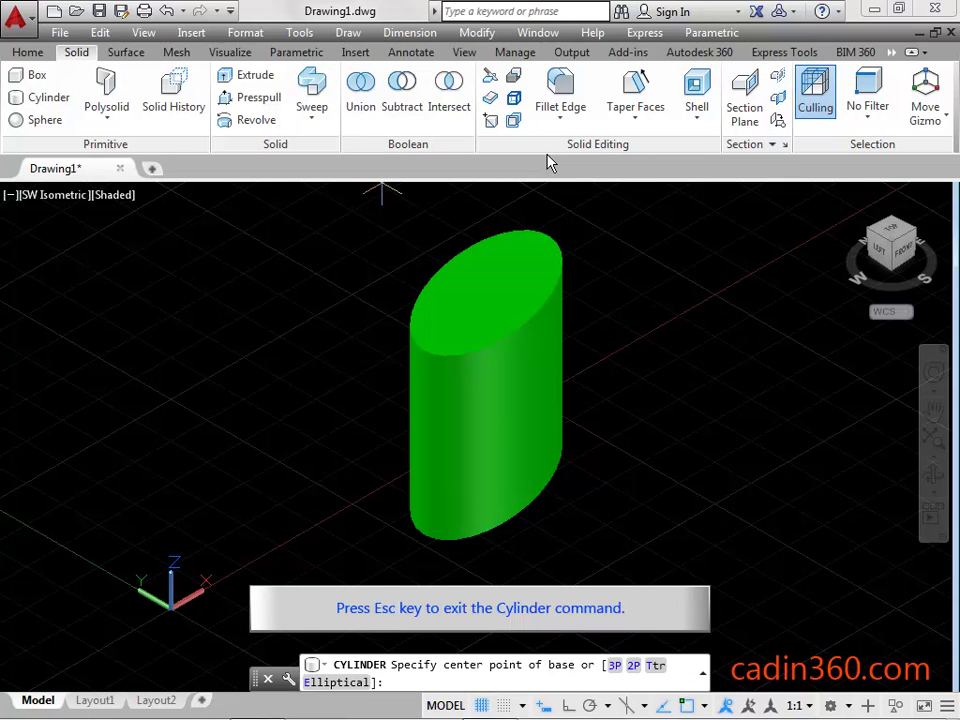
pyautogui.press('Escape')
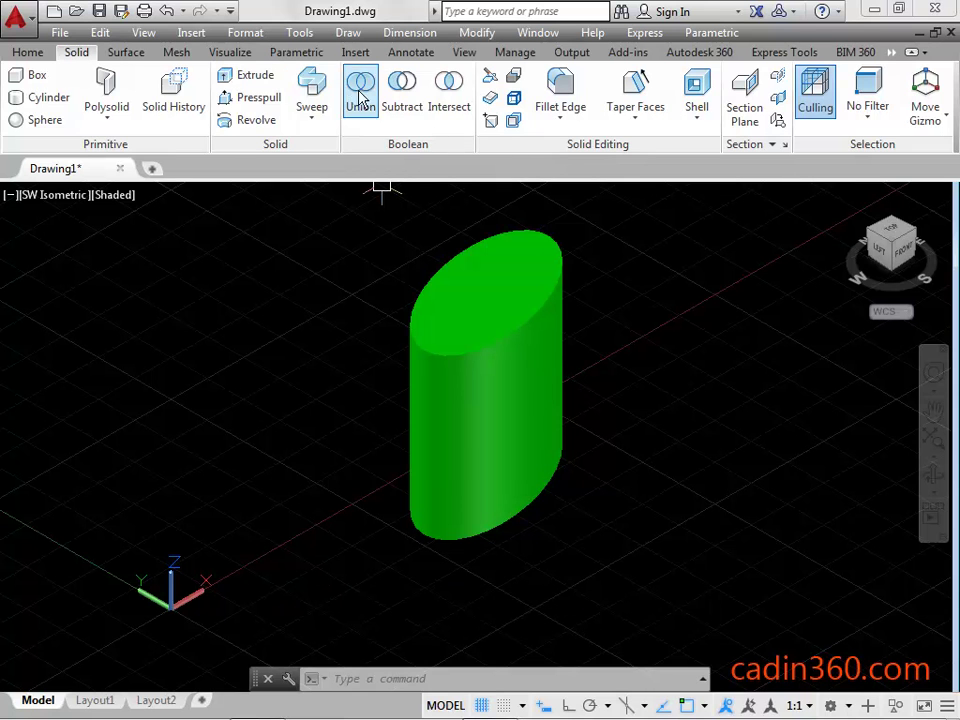
# Step: Turn on the floating Modeling toolbar via Tools > Toolbars > AutoCAD > Modeling
pyautogui.click(300, 33)
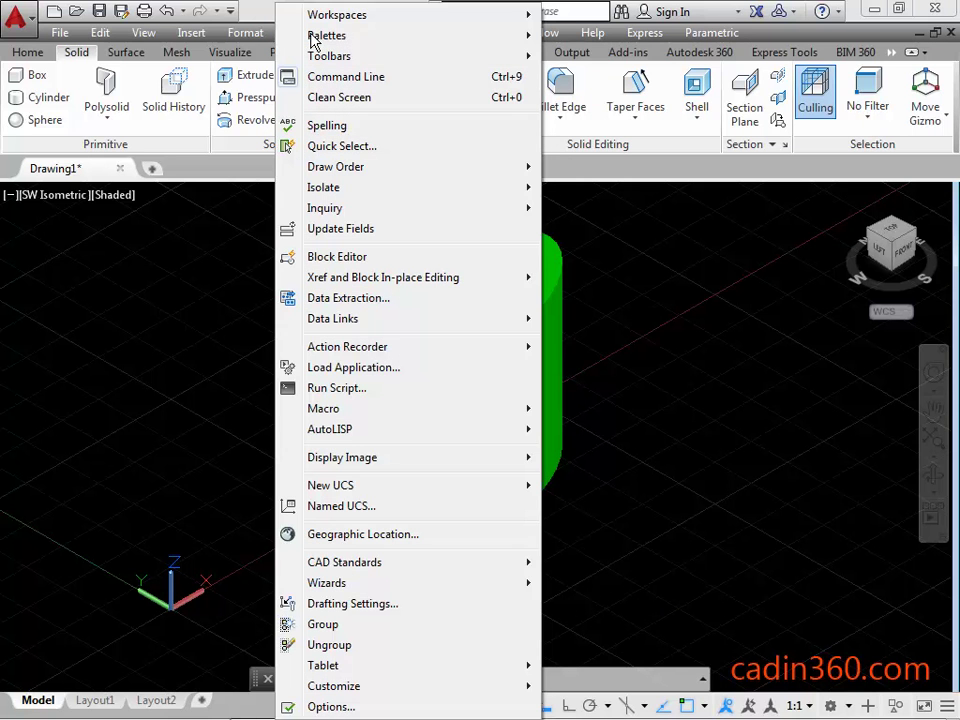
pyautogui.moveTo(475, 60)
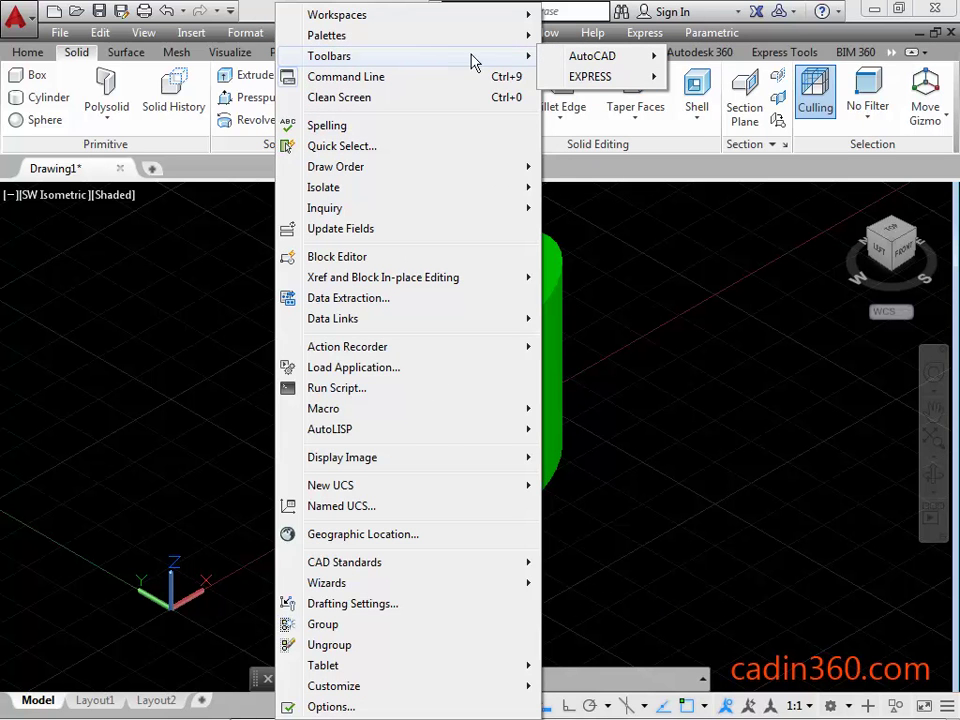
pyautogui.moveTo(606, 58)
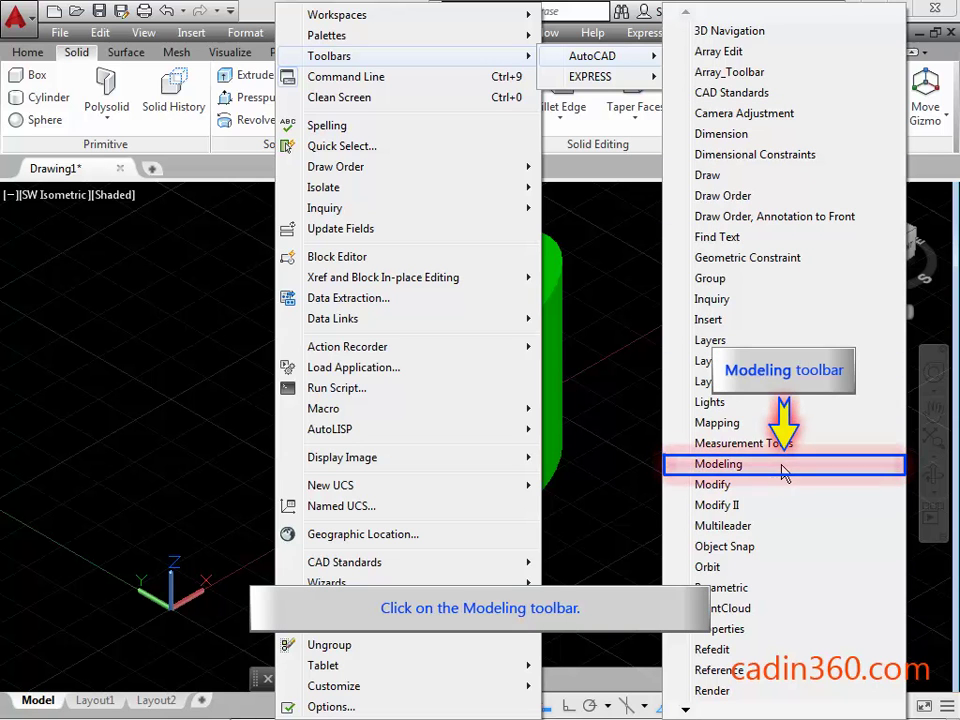
pyautogui.click(718, 464)
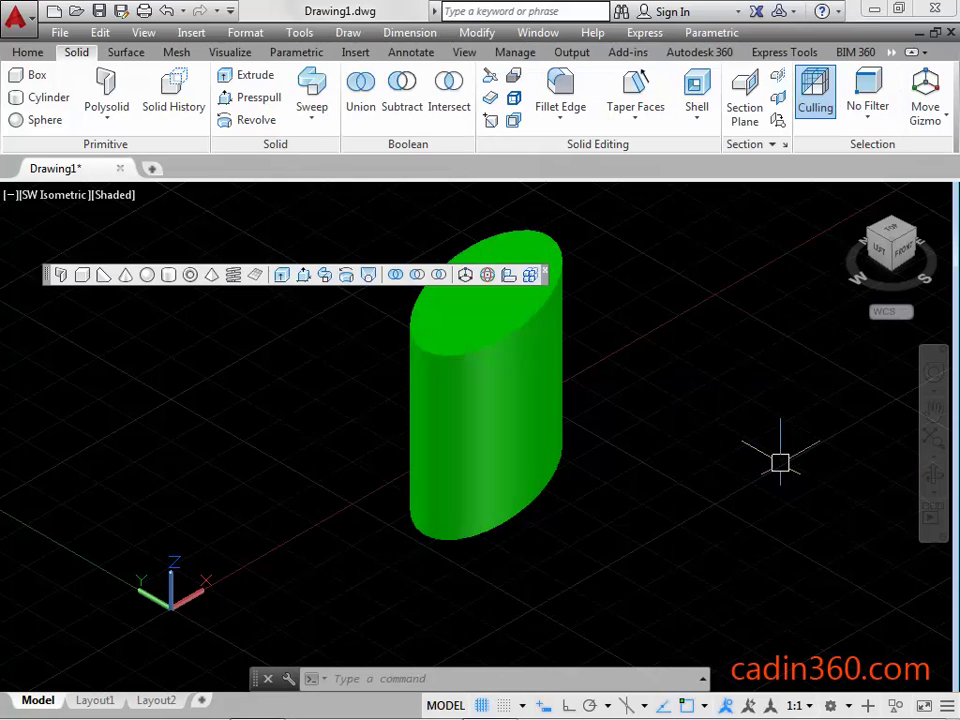